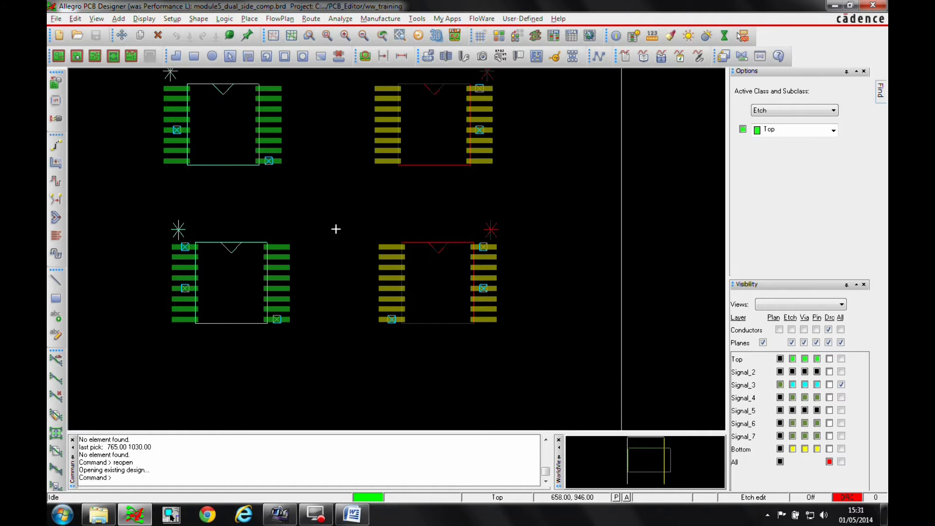
Change the editor to Allegro PCB Designer with the Miniaturization option ticked
click(57, 19)
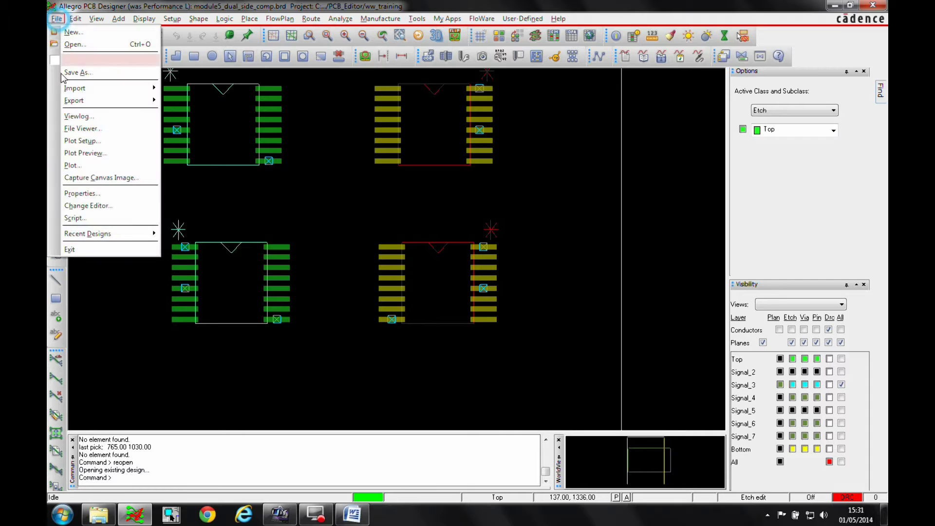
click(85, 205)
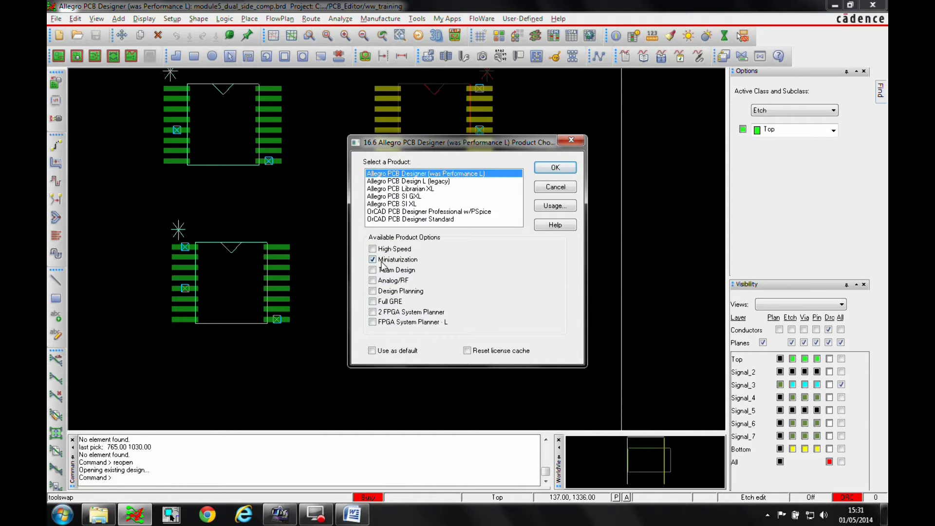
click(555, 167)
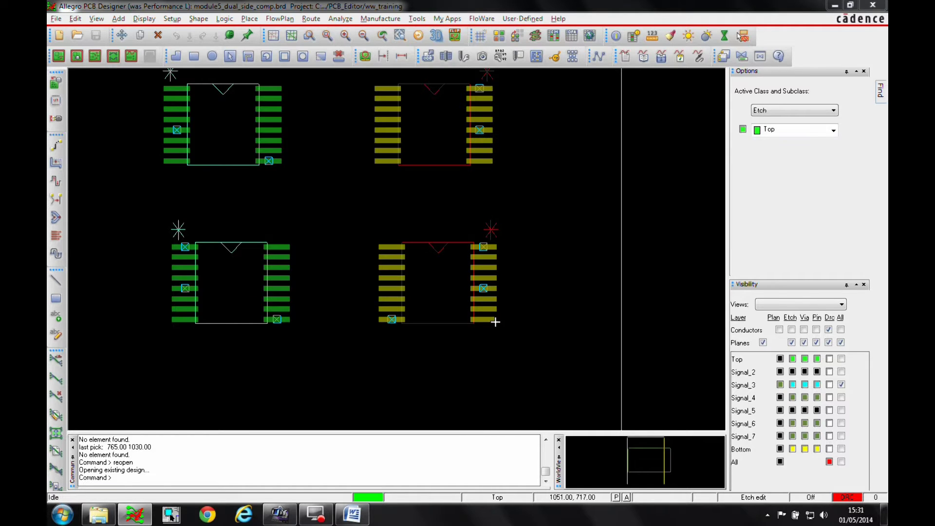
click(169, 20)
click(221, 104)
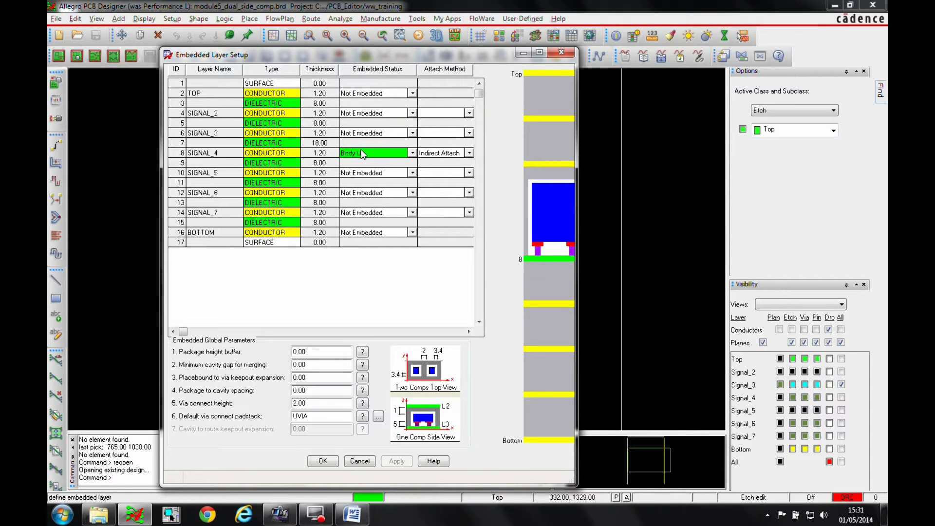
click(430, 154)
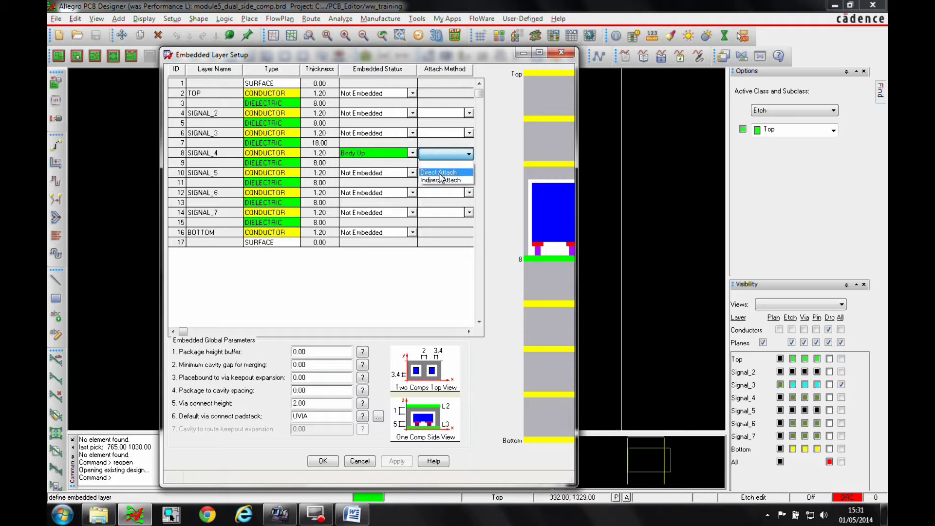
click(460, 163)
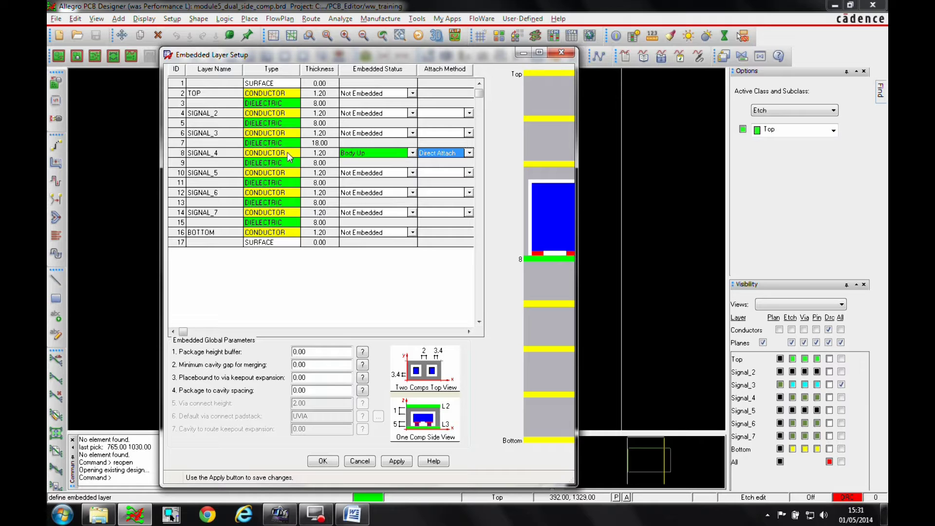
click(435, 156)
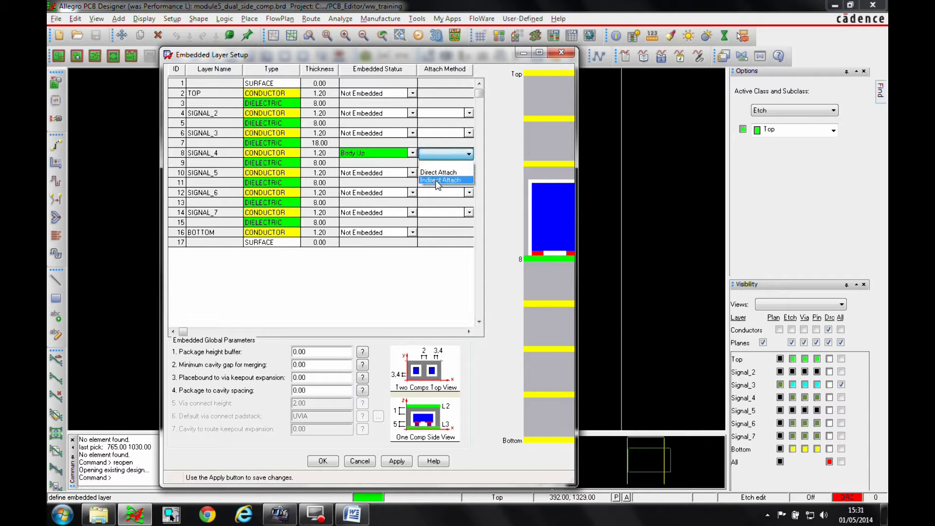
click(436, 180)
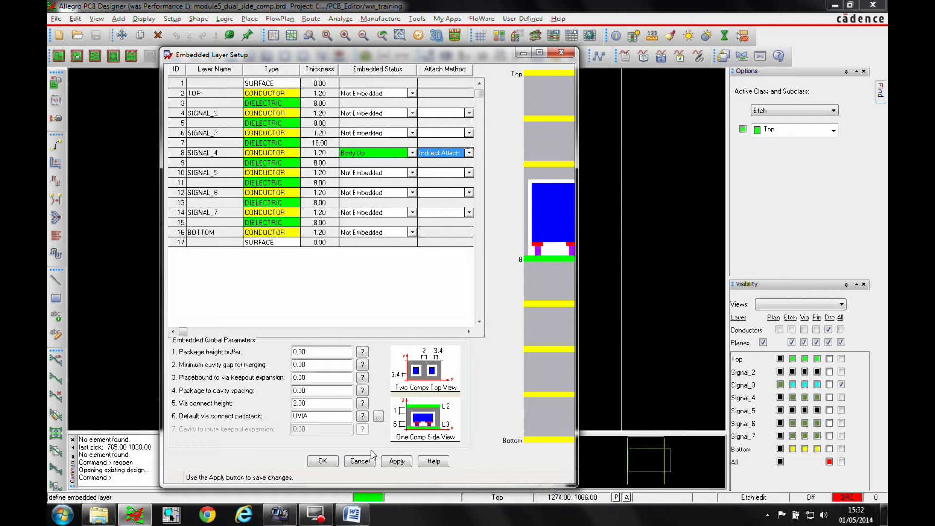
click(361, 461)
Open 0402_dual_side.dra from the Recent Designs list
click(347, 215)
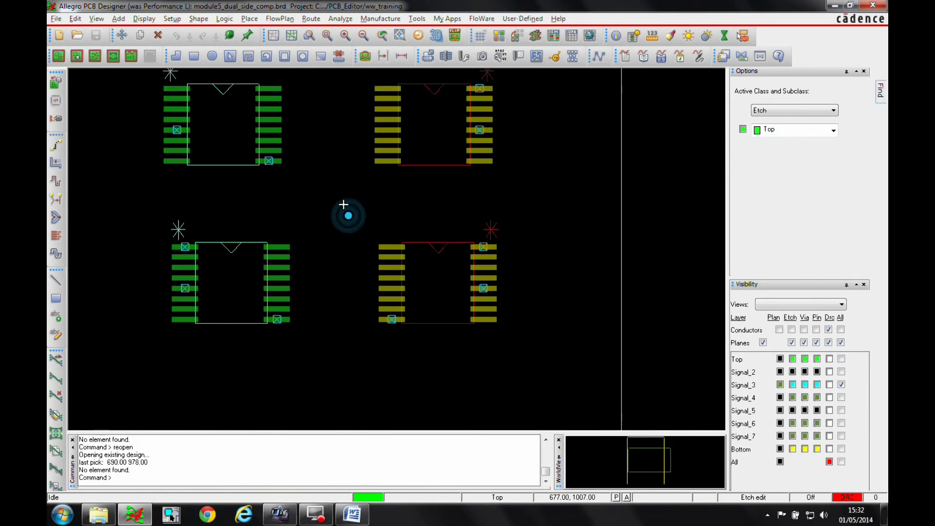
click(56, 19)
mouse_move(73, 236)
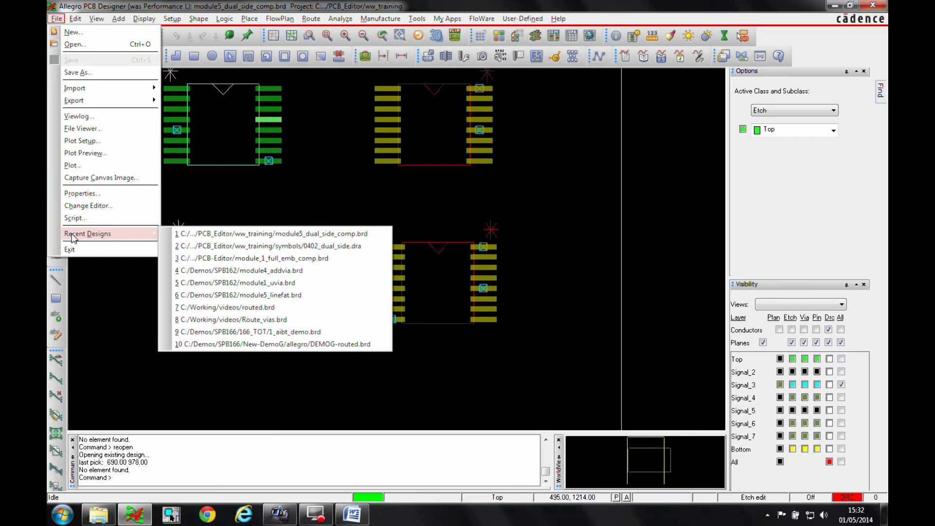
click(336, 247)
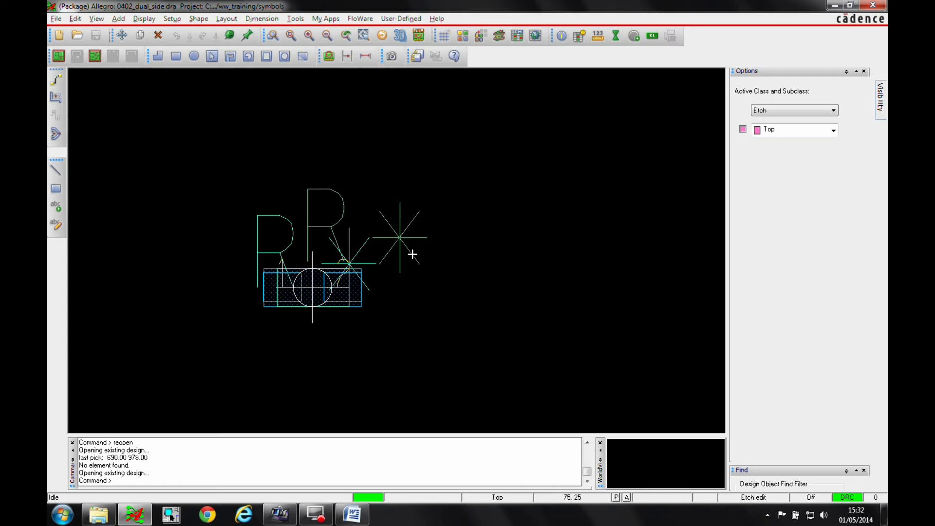
Select the whole Drawing by name, set Dual_Sided_Component to TRUE, and apply
click(75, 18)
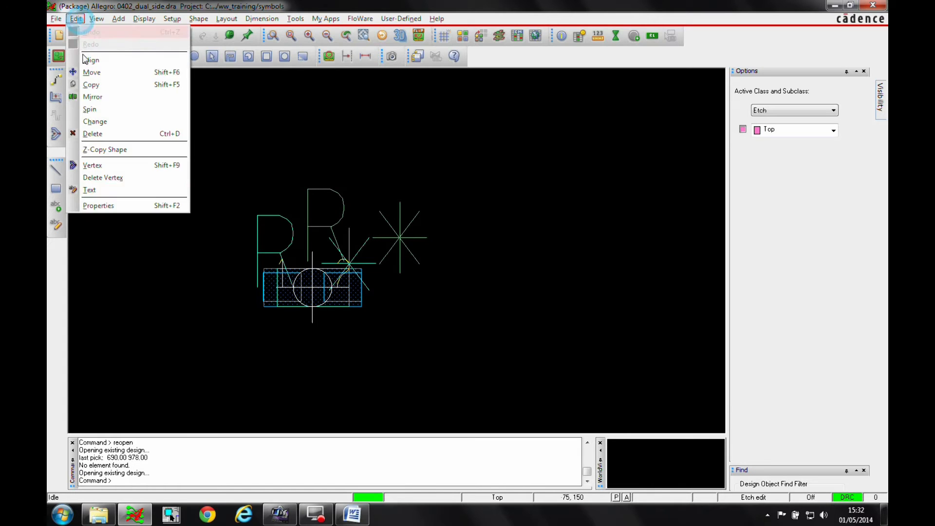
click(140, 207)
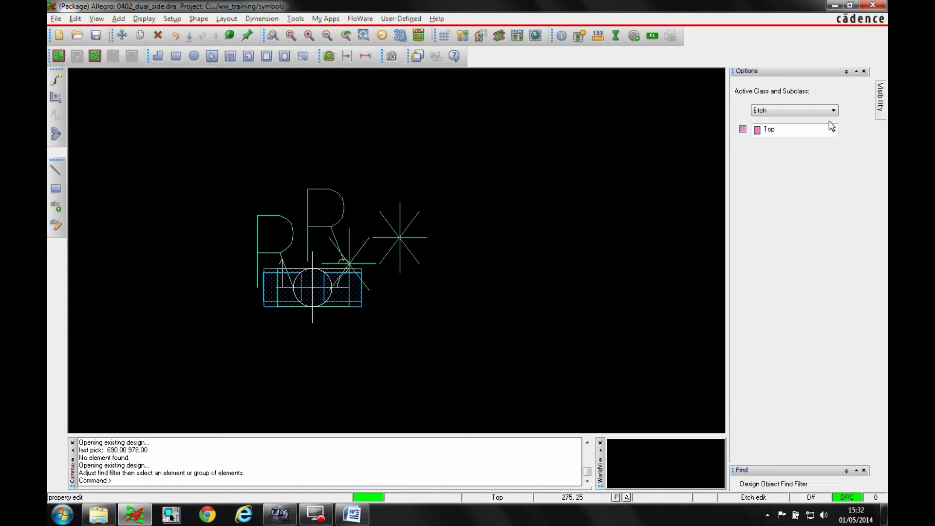
click(782, 462)
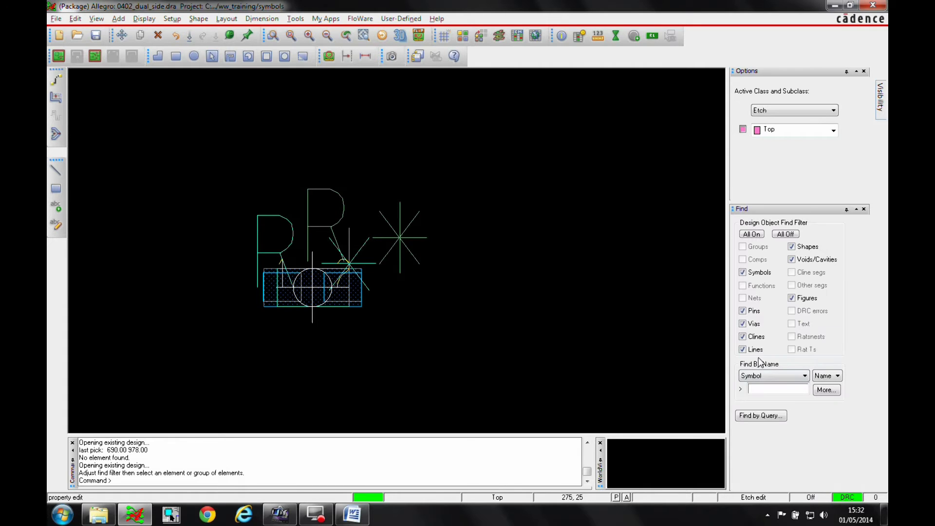
click(767, 376)
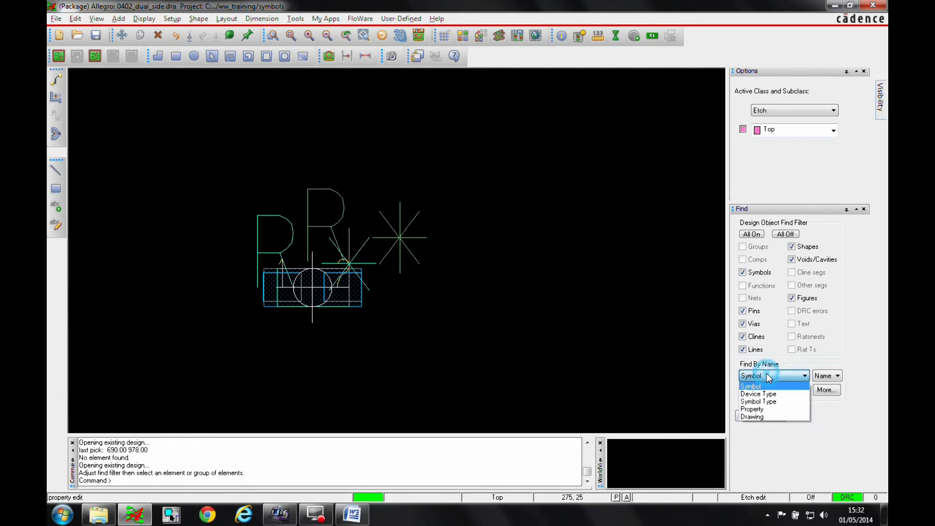
click(755, 418)
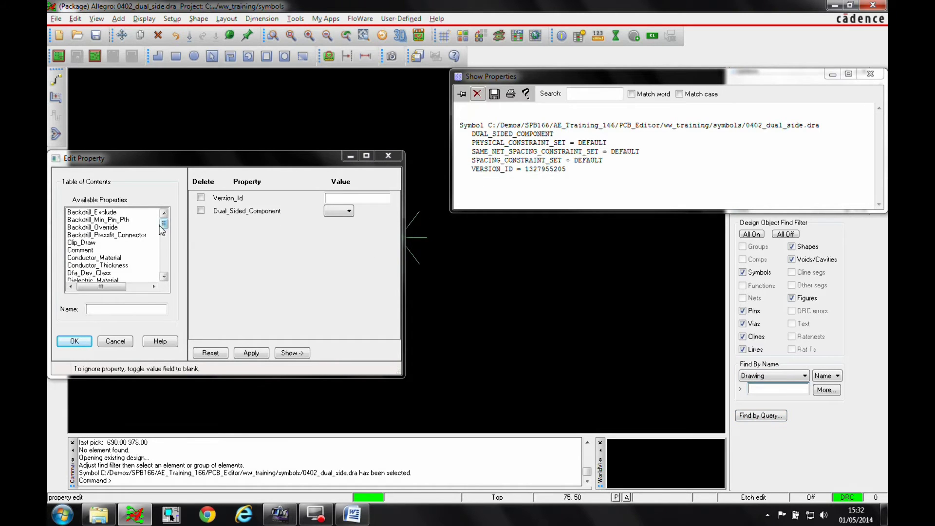
click(348, 213)
click(337, 226)
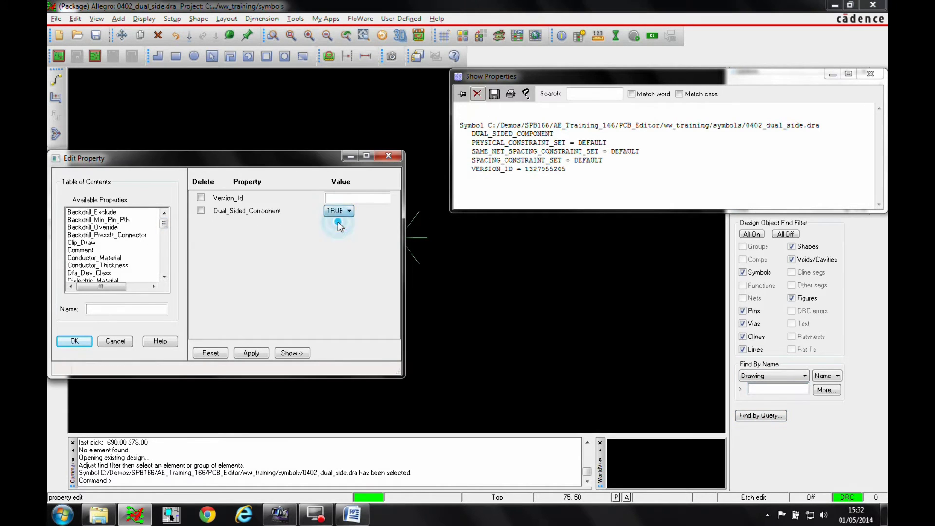
click(249, 351)
click(73, 341)
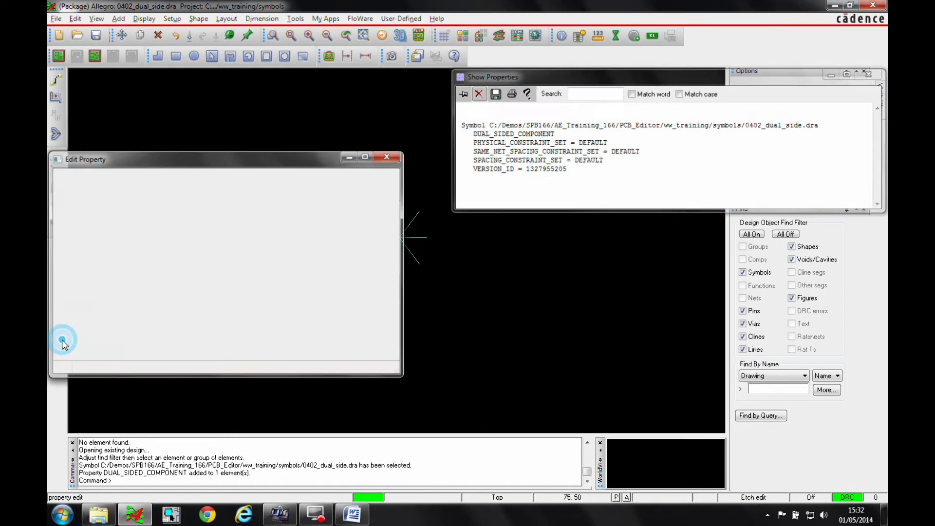
click(530, 238)
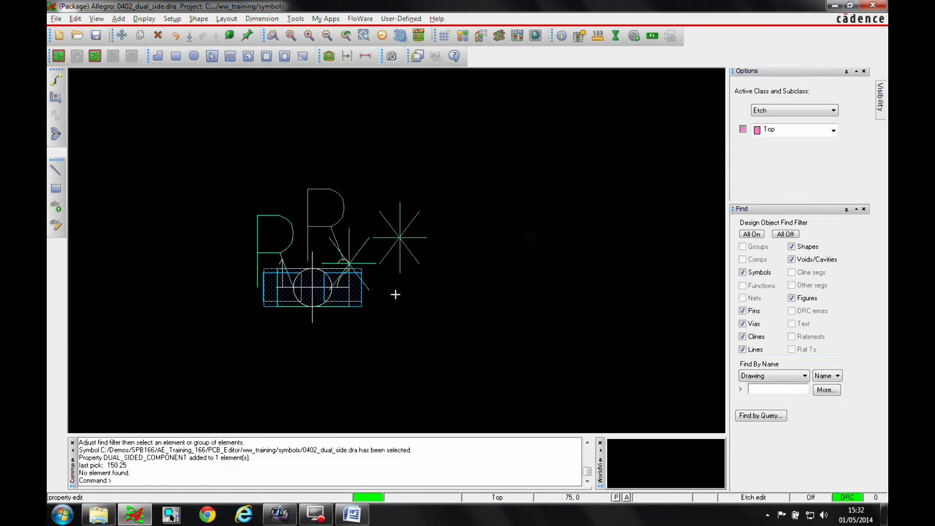
right_click(347, 283)
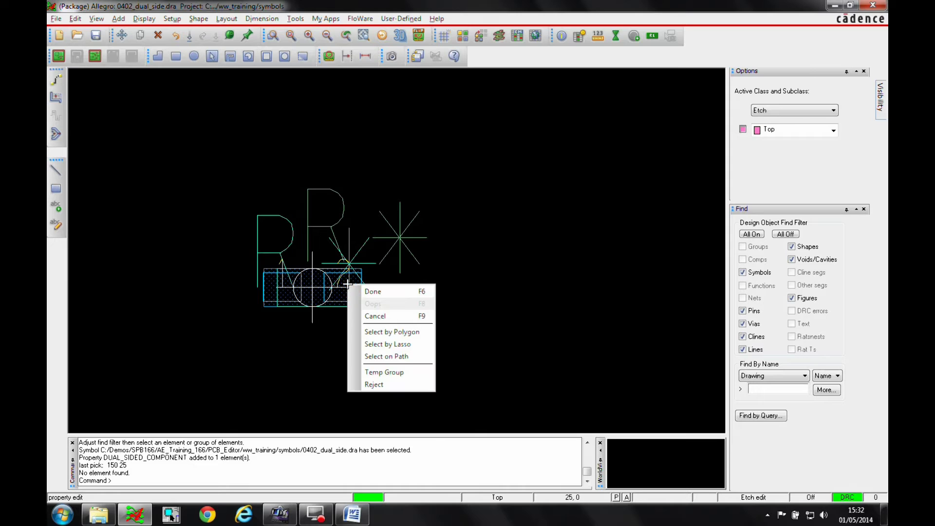
click(458, 237)
Open the 26X20R pad in Padstack Designer and review its Parameters and Layers tabs
click(295, 18)
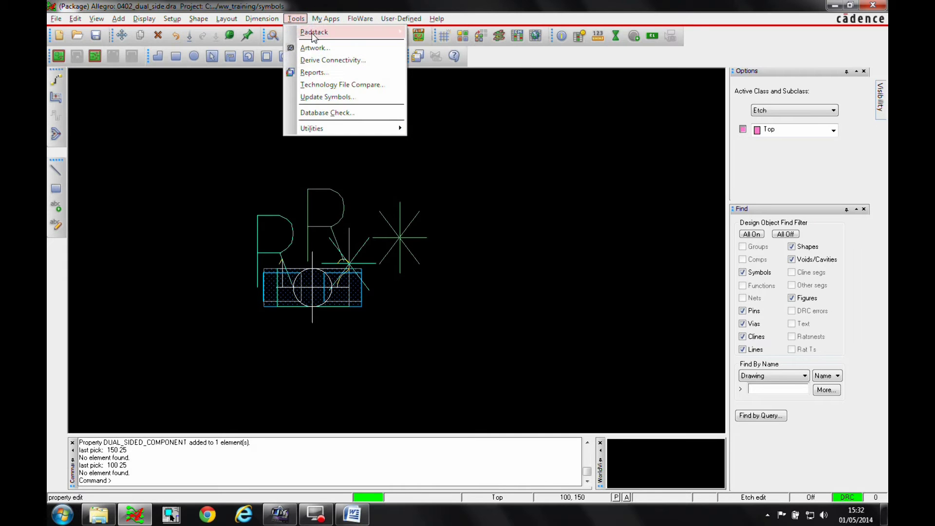
mouse_move(350, 19)
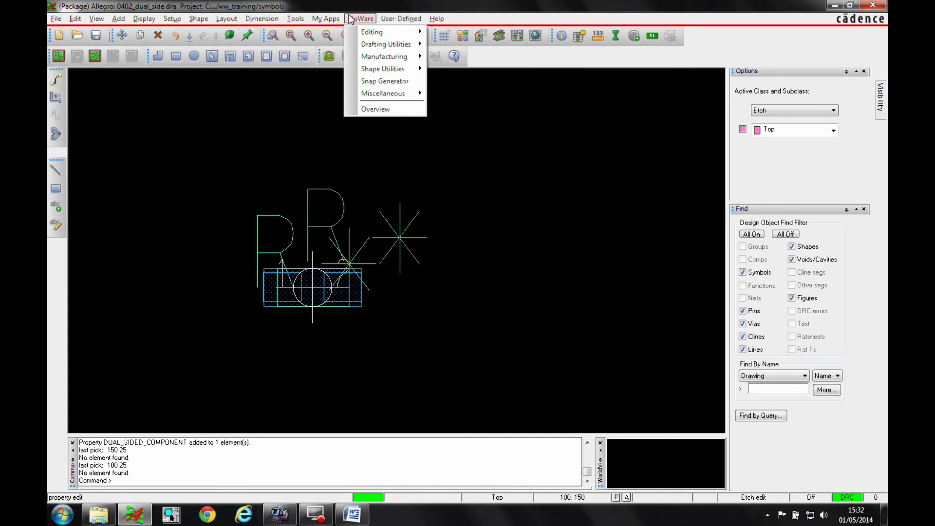
mouse_move(295, 19)
mouse_move(316, 32)
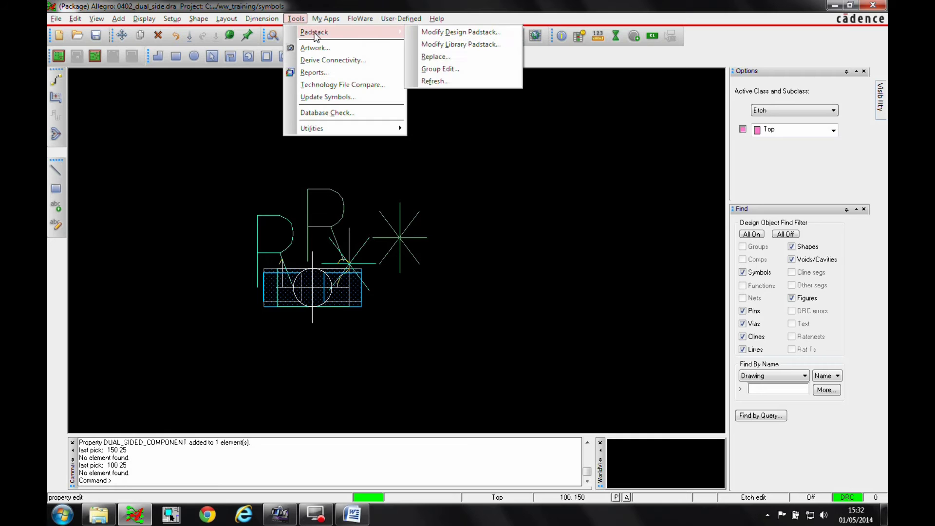
click(424, 32)
click(343, 294)
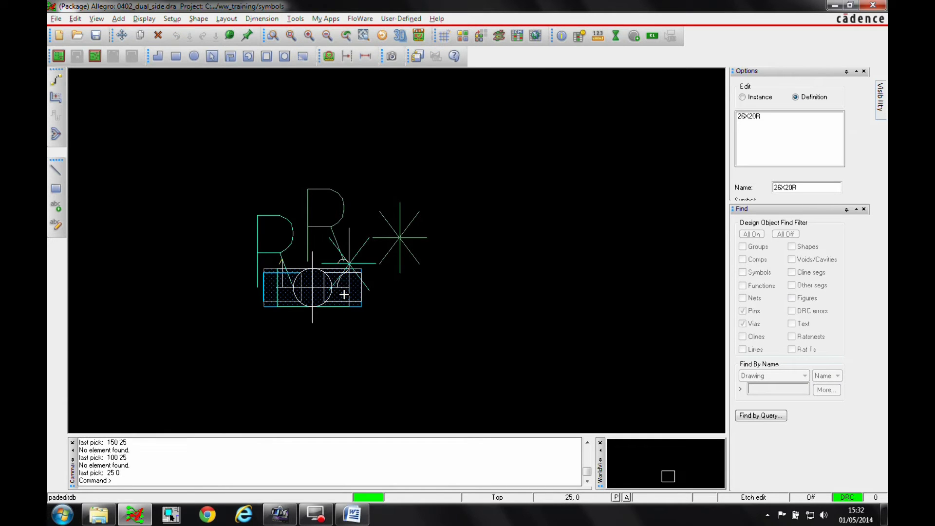
right_click(344, 295)
click(367, 327)
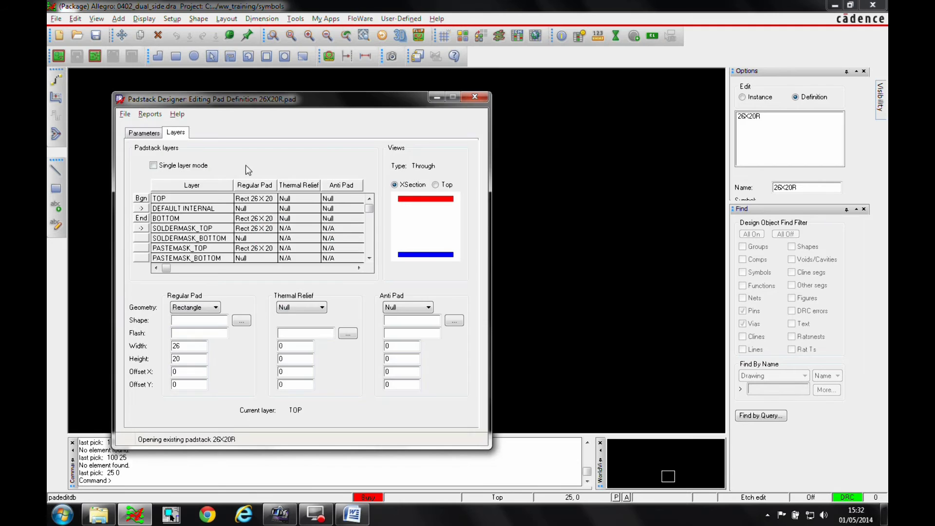
click(143, 133)
click(174, 133)
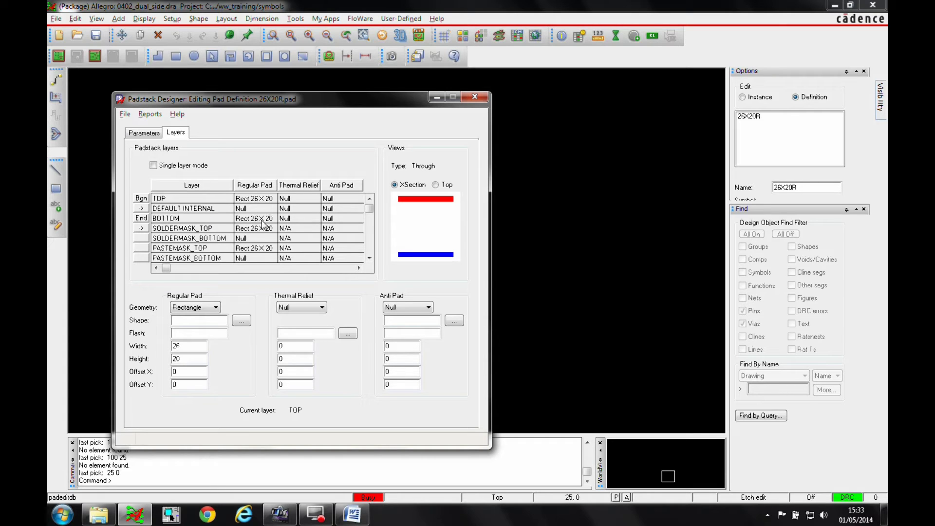
Close Padstack Designer and reopen module5_dual_side_comp.brd without saving the symbol
click(474, 97)
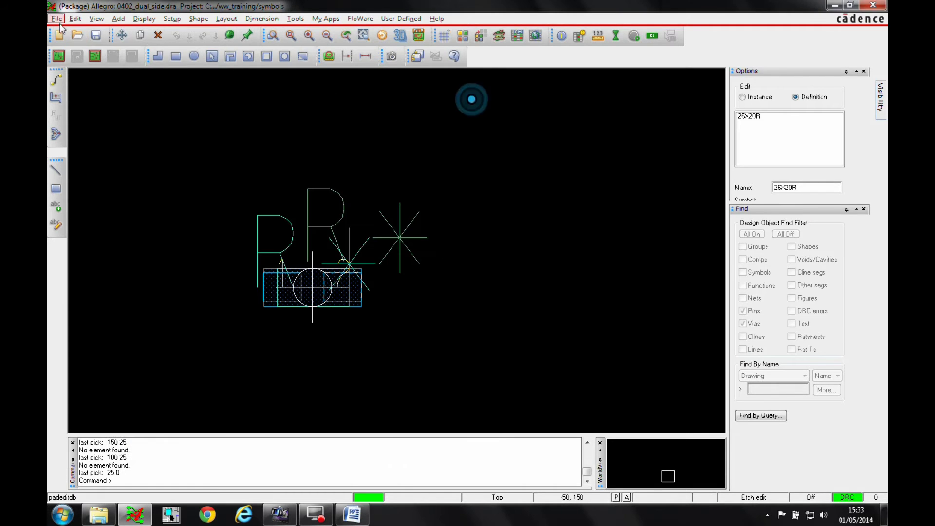
click(56, 19)
mouse_move(115, 258)
click(248, 258)
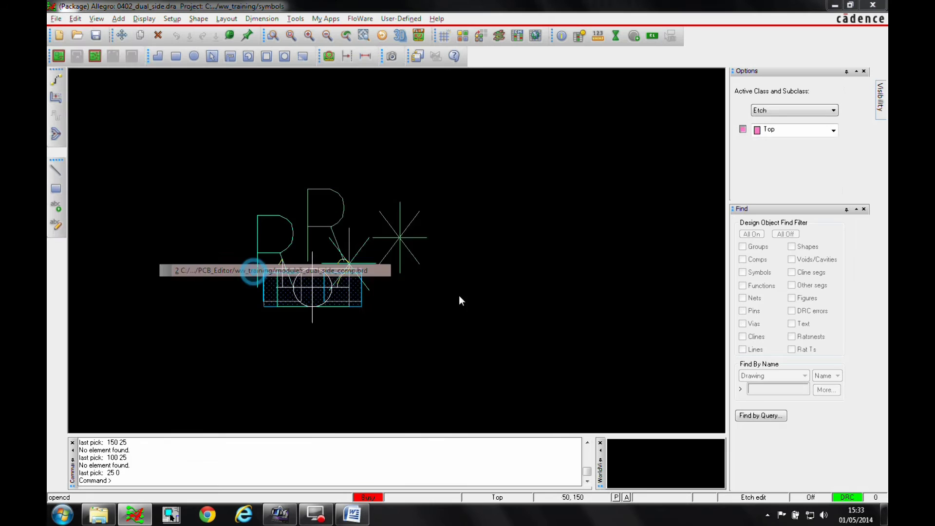
click(512, 279)
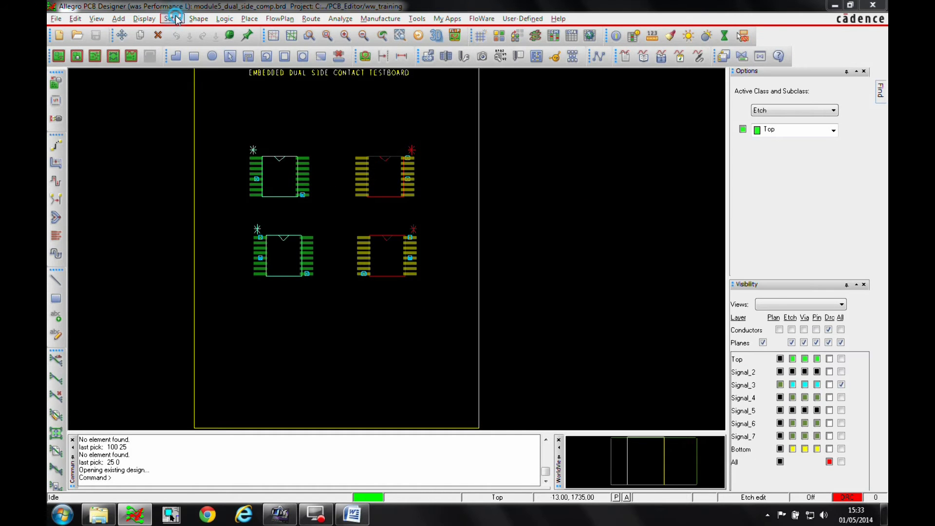
Accept the board's existing Embedded Layer Setup settings
click(172, 19)
click(197, 104)
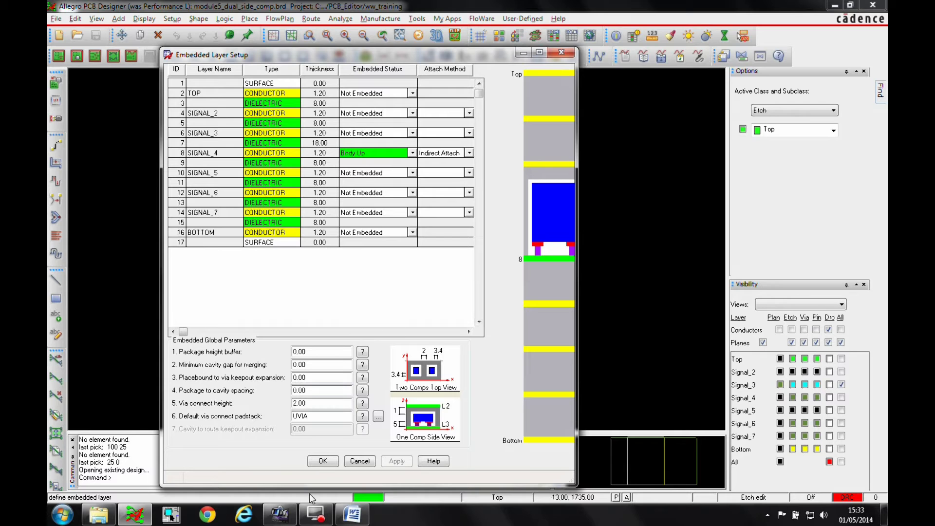
click(321, 458)
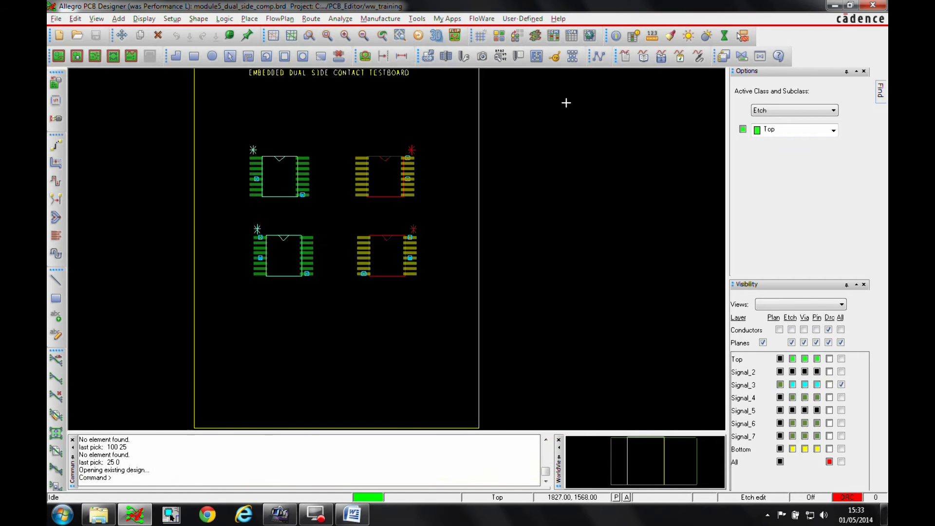
right_click(557, 105)
click(571, 95)
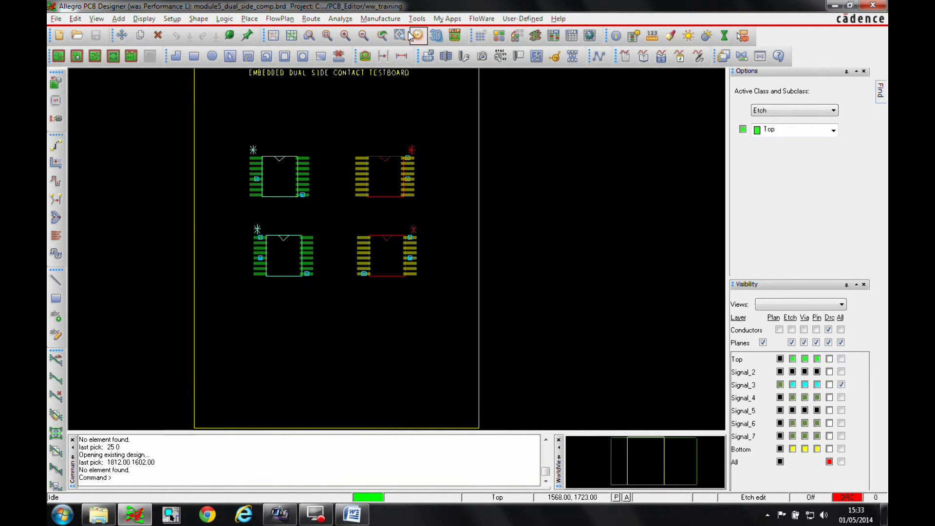
Manually place R1 on Signal_4 midway between the two ICs
click(249, 19)
click(268, 32)
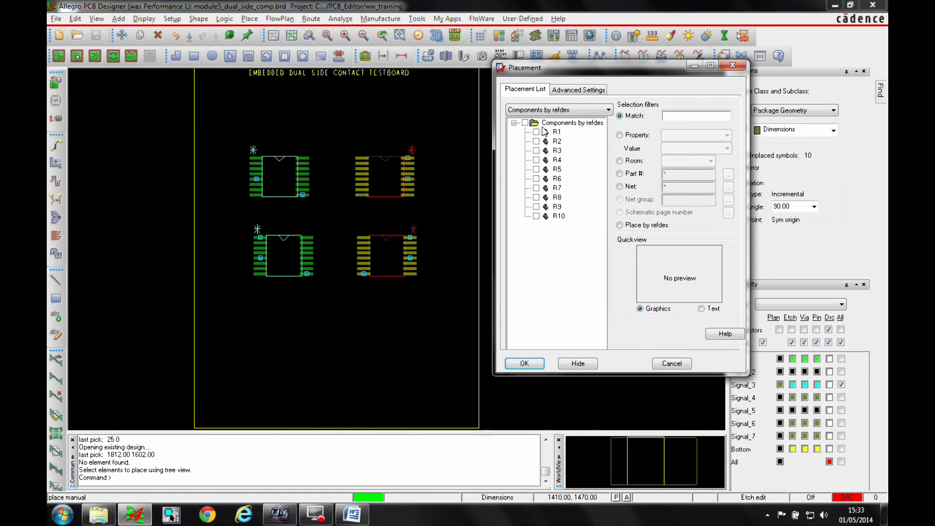
click(536, 132)
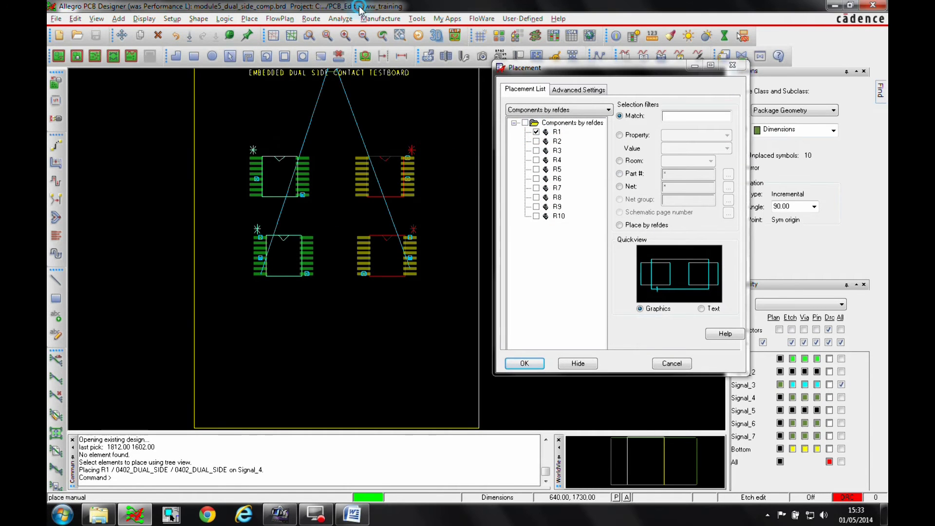
scroll(332, 267, up, 3)
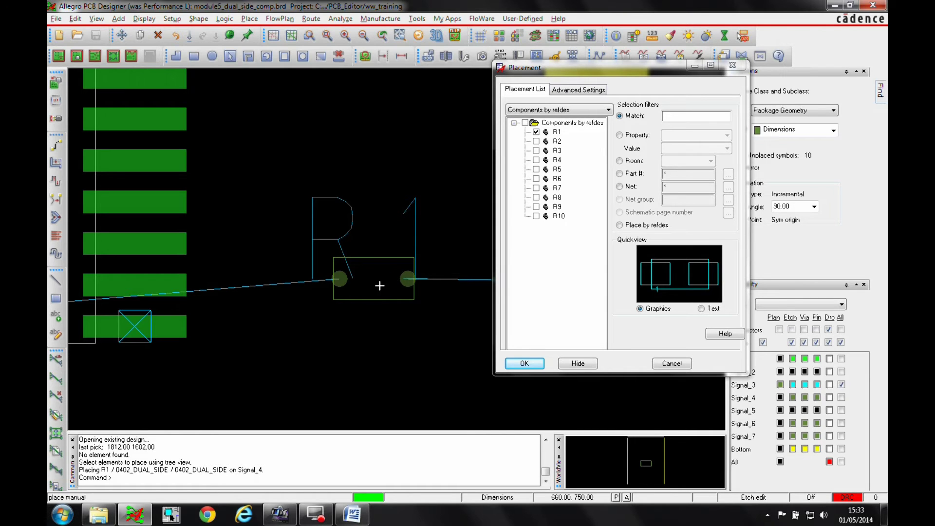
click(380, 285)
right_click(380, 282)
click(399, 289)
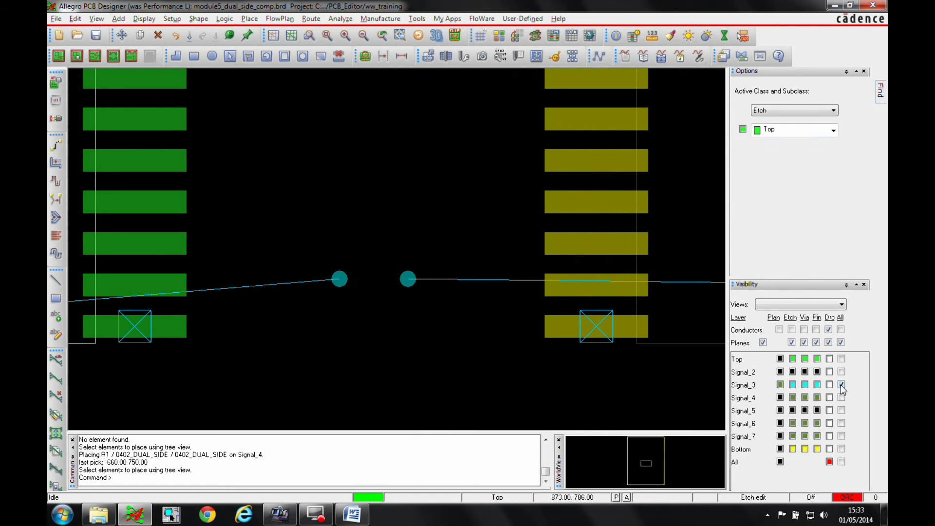
Turn on display of Signal_2, Signal_3 and Signal_5 layers
click(841, 385)
click(841, 385)
click(841, 385)
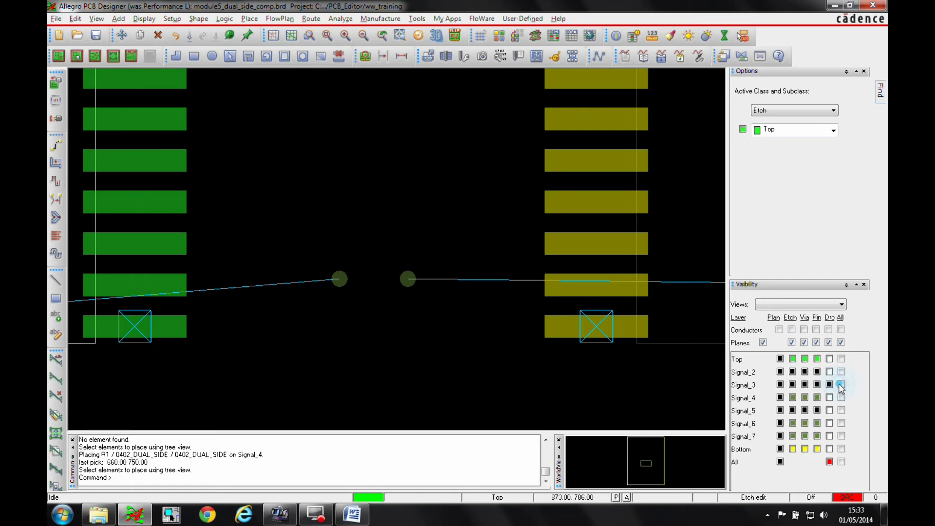
click(841, 385)
click(842, 385)
click(841, 385)
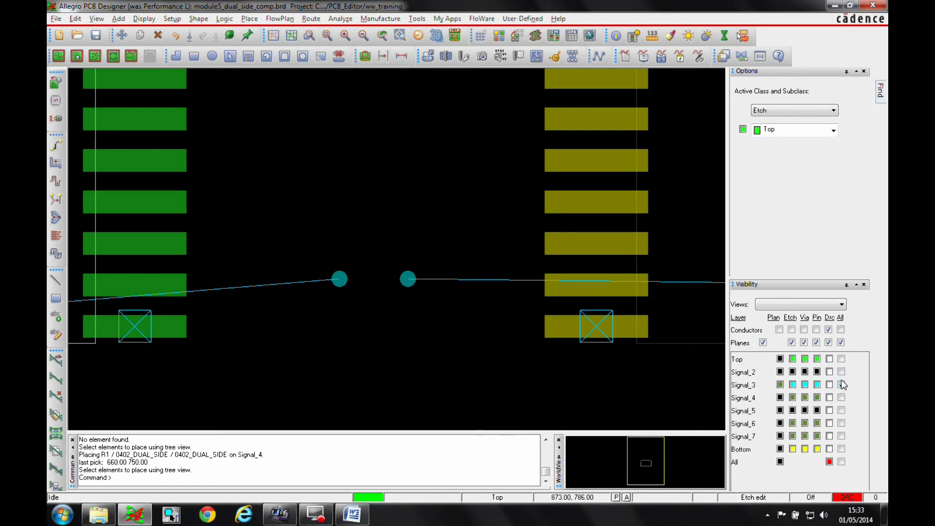
click(841, 372)
click(841, 410)
right_click(280, 81)
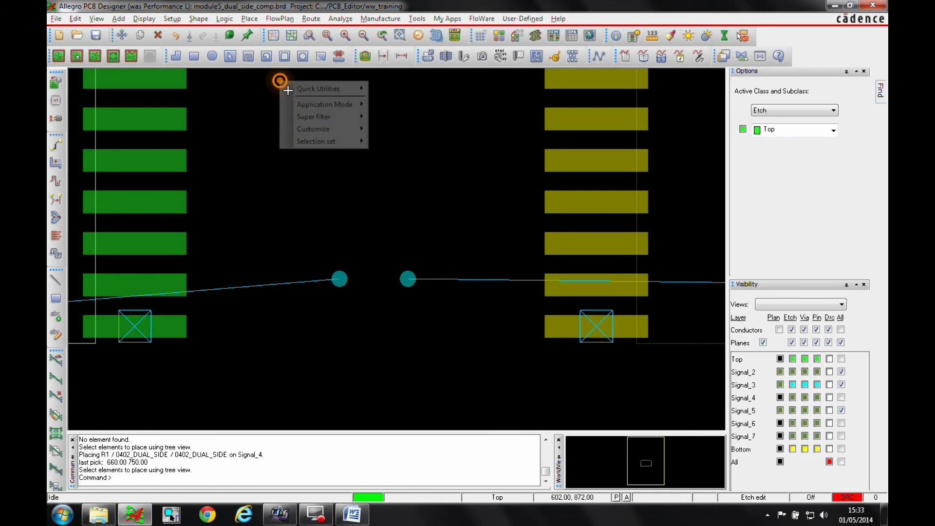
click(513, 107)
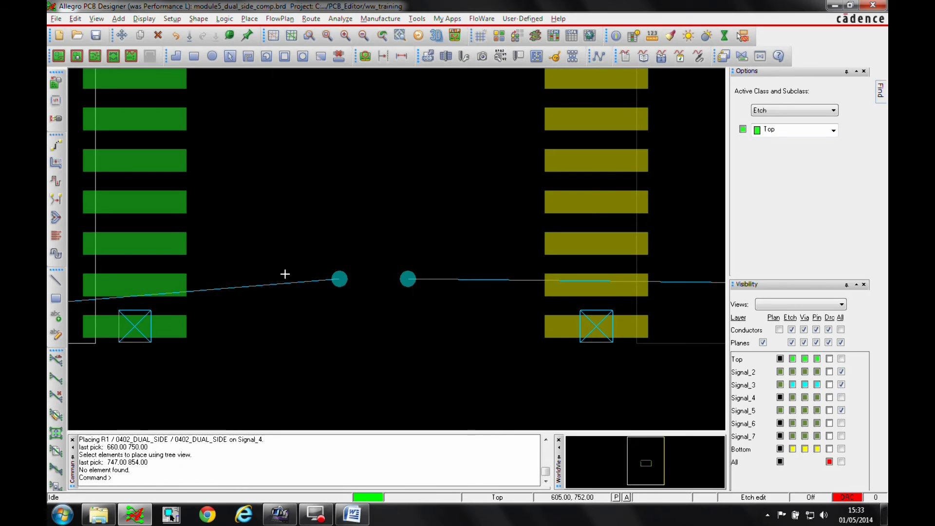
Start Add Connect and set the alternate layer to WL (working layers)
scroll(291, 299, down, 2)
key(Left)
key(Left)
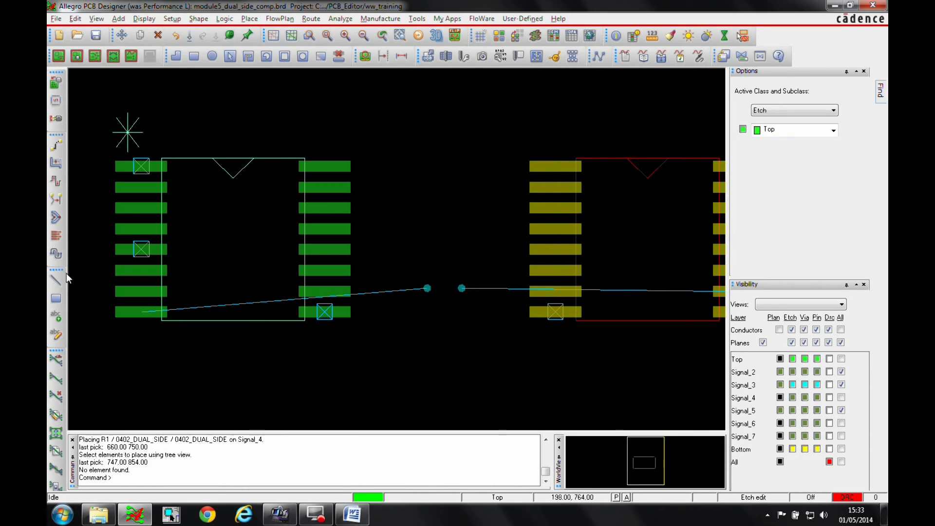
click(56, 145)
click(142, 312)
right_click(148, 336)
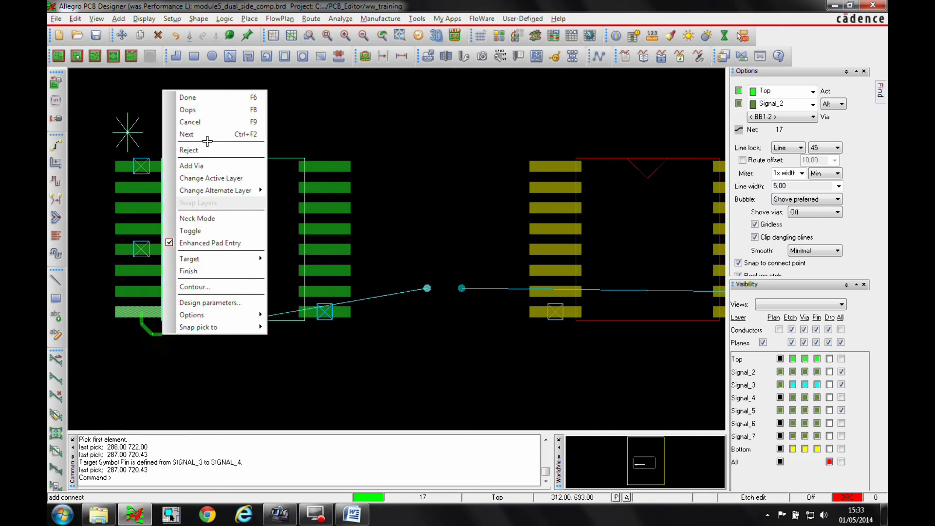
click(204, 113)
click(841, 103)
click(831, 121)
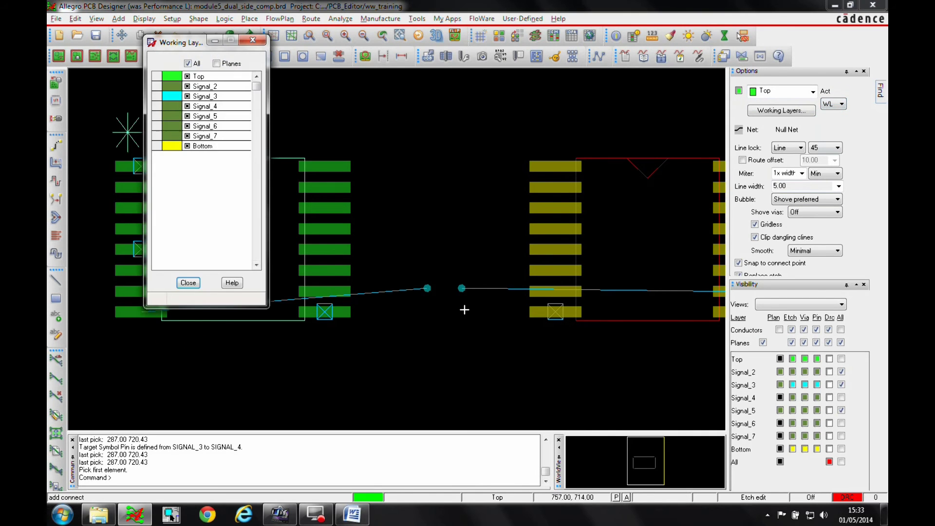
click(188, 282)
Route the left IC's Top trace through a via onto Signal_3 to R1's left pin
click(142, 312)
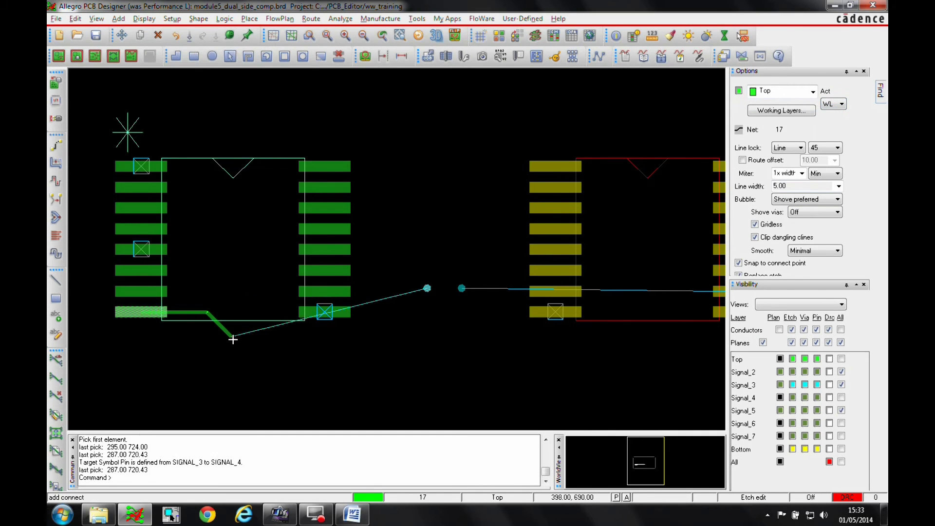
click(235, 342)
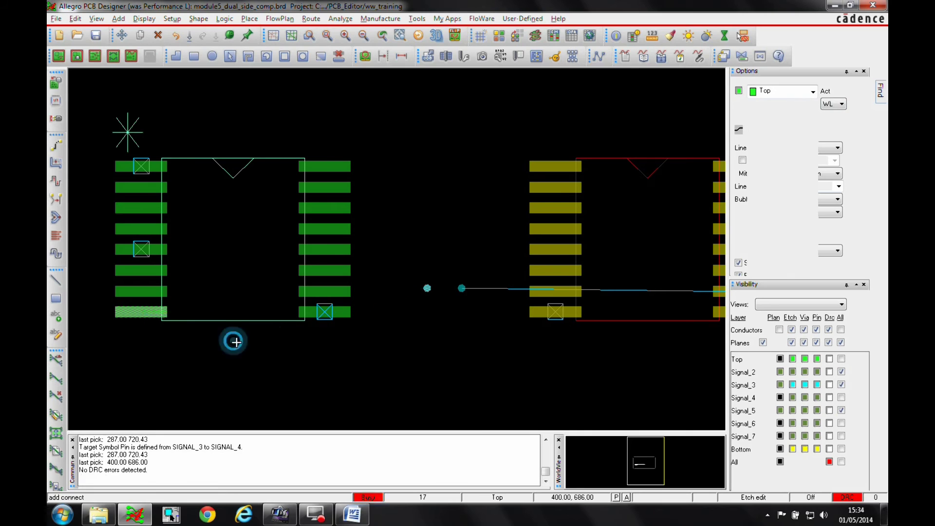
click(427, 327)
double_click(427, 332)
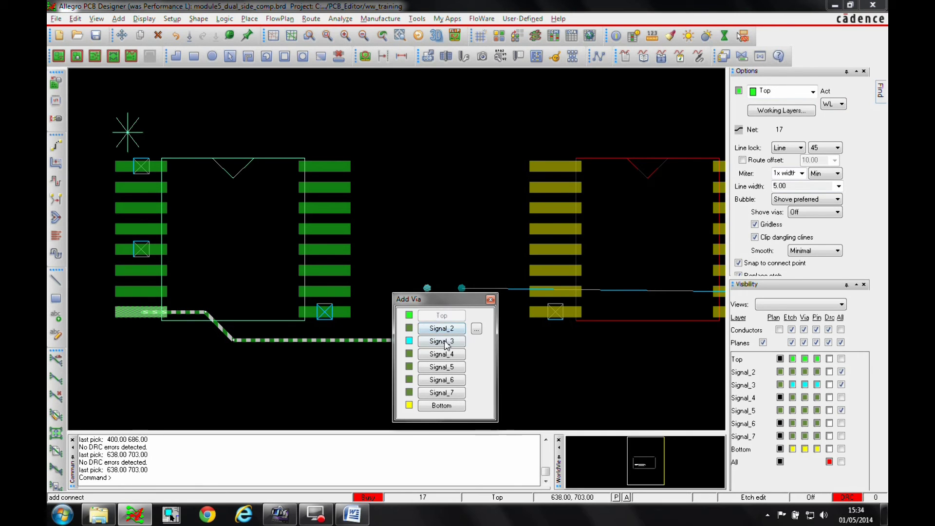
click(445, 344)
click(427, 288)
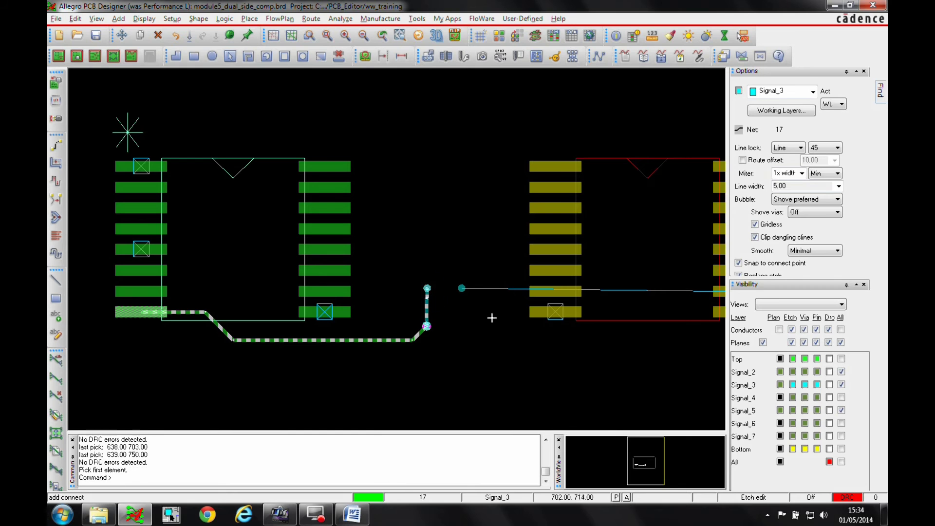
Route the right IC's Bottom trace through a via onto Signal_4 to R1's right pin
key(Right)
click(627, 291)
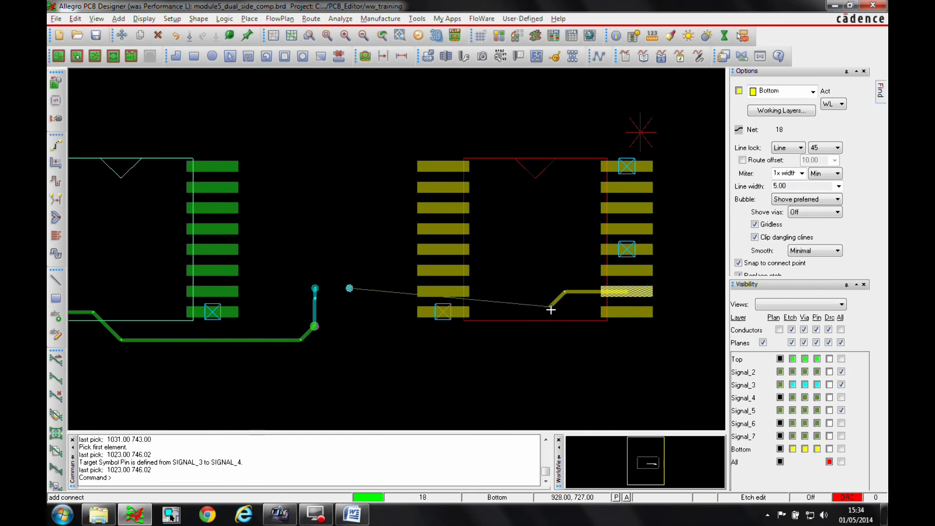
click(551, 310)
click(524, 348)
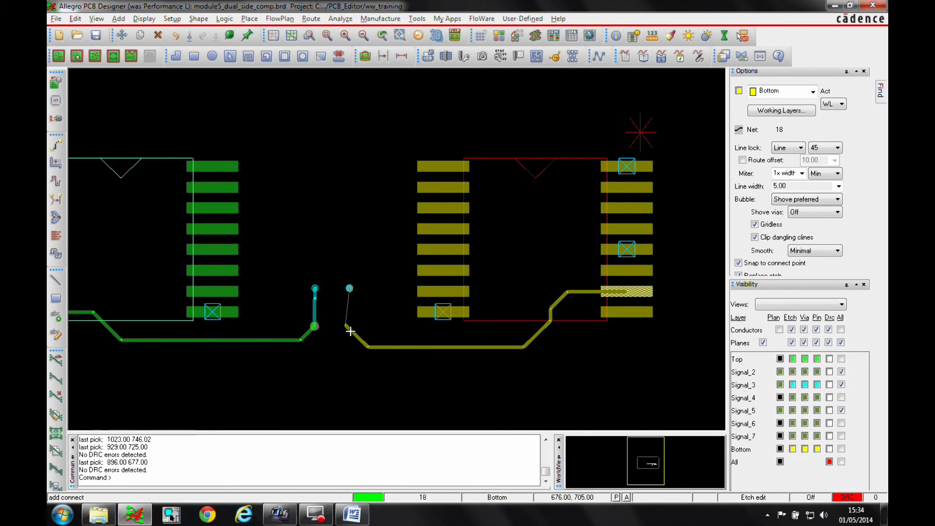
double_click(353, 332)
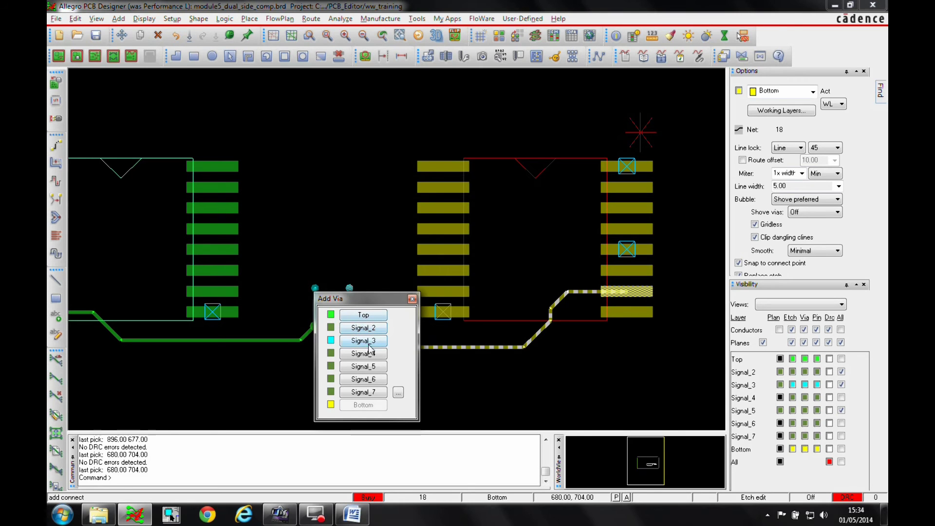
click(369, 347)
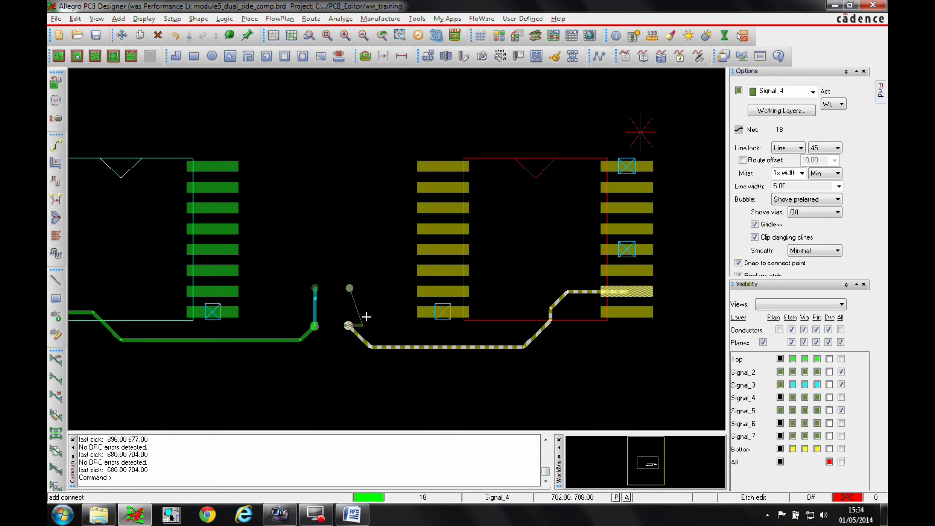
click(352, 291)
right_click(378, 271)
click(390, 278)
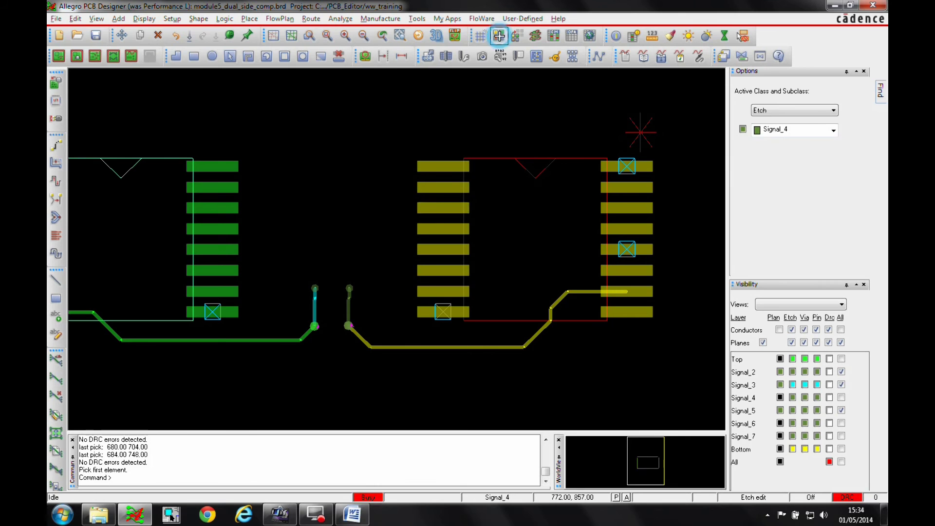
Enable Place_Bound_Bottom, Place_Bound_Top and Place_Bound_Signal_4 in light aqua and apply
click(499, 35)
click(403, 201)
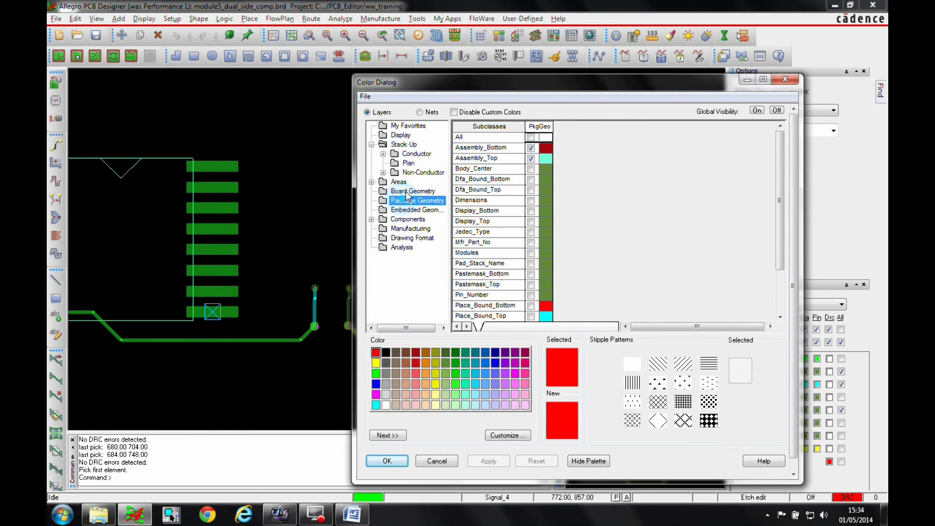
click(531, 306)
click(532, 316)
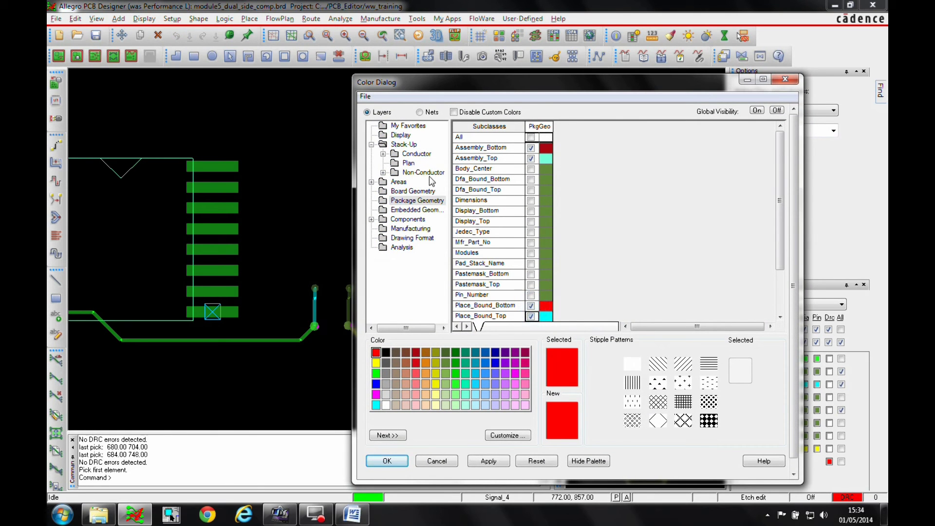
click(536, 190)
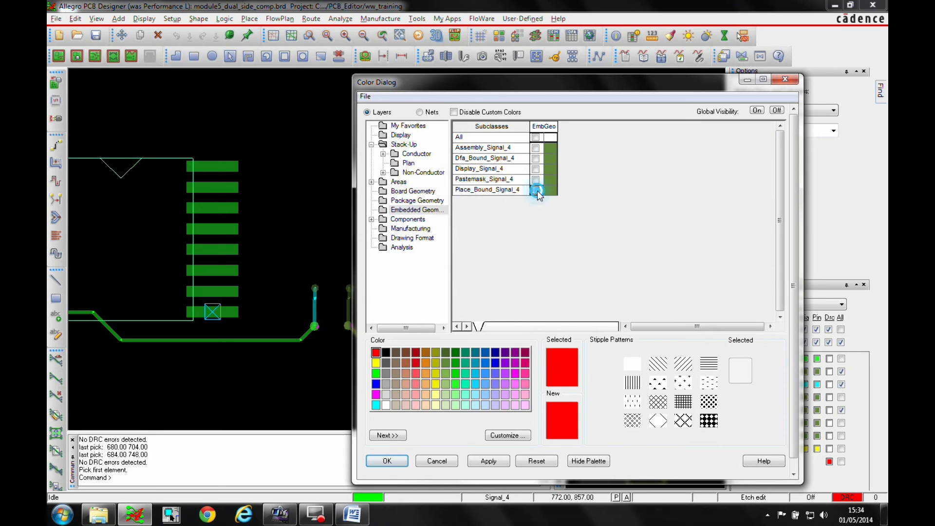
click(466, 405)
click(482, 463)
click(385, 459)
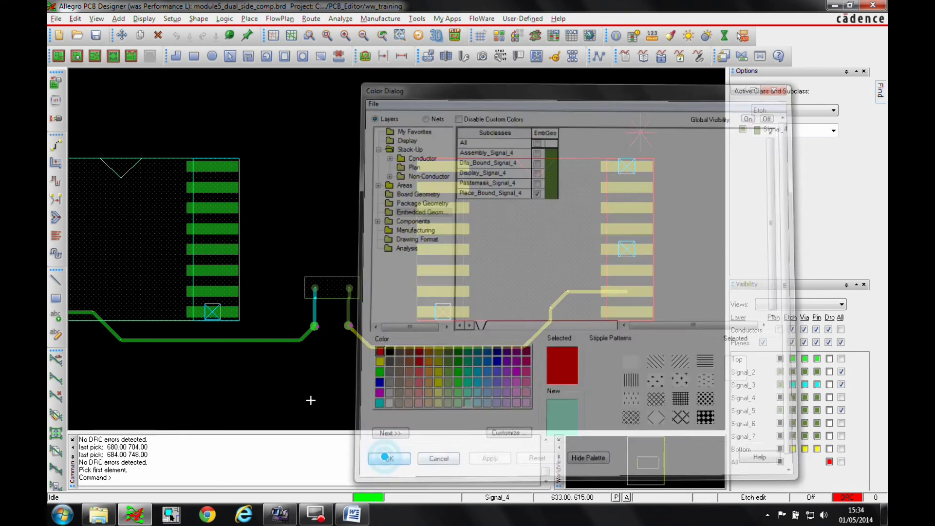
Window-select the ICs, traces and R1 and bring up their context menu
click(309, 397)
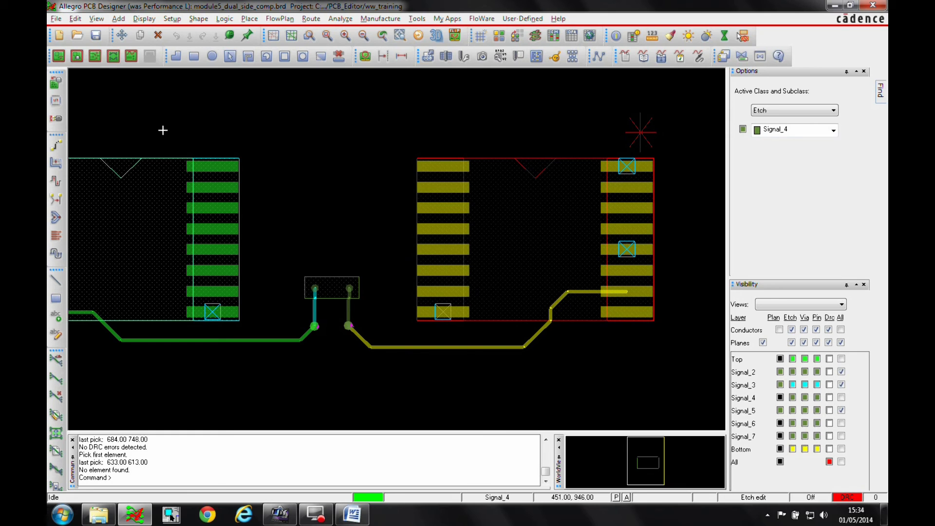
drag(140, 120, 506, 379)
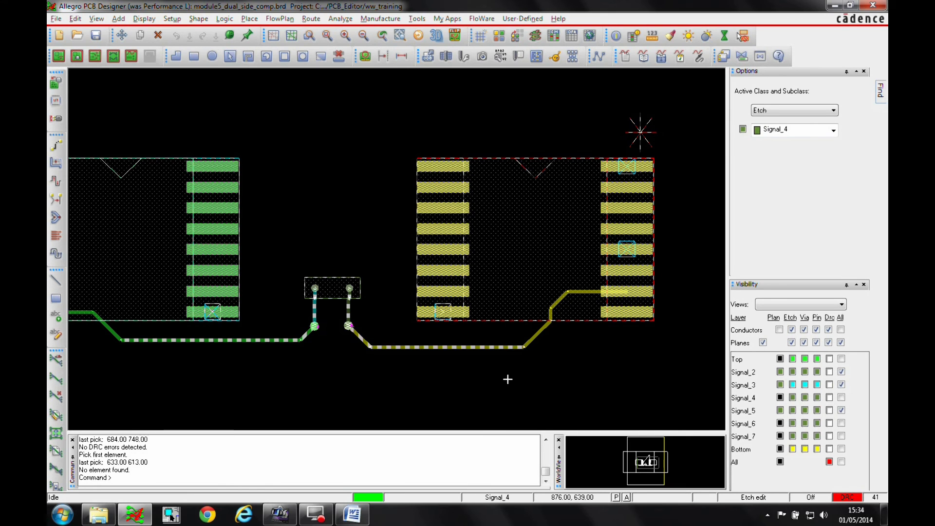
right_click(323, 286)
View the selection in 3D, orbiting and zooming in on R1 and its via connections
click(358, 125)
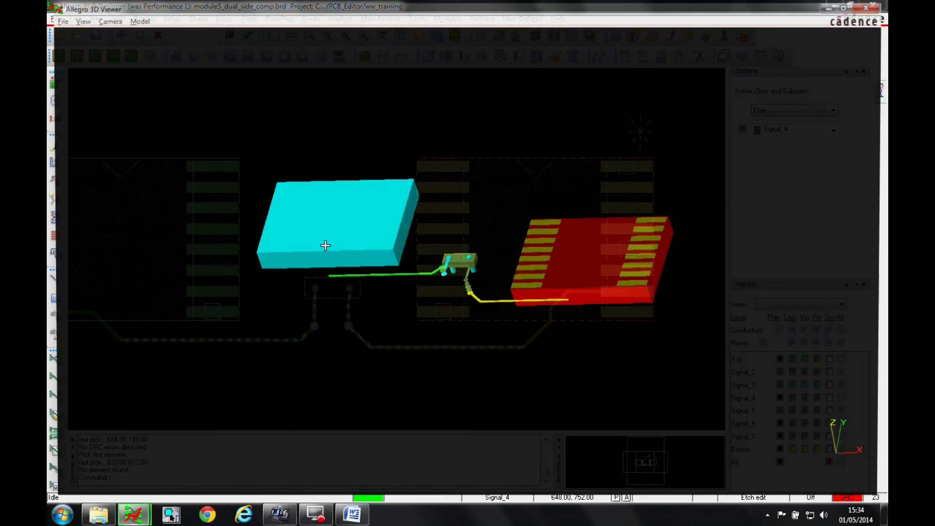
drag(374, 370, 280, 241)
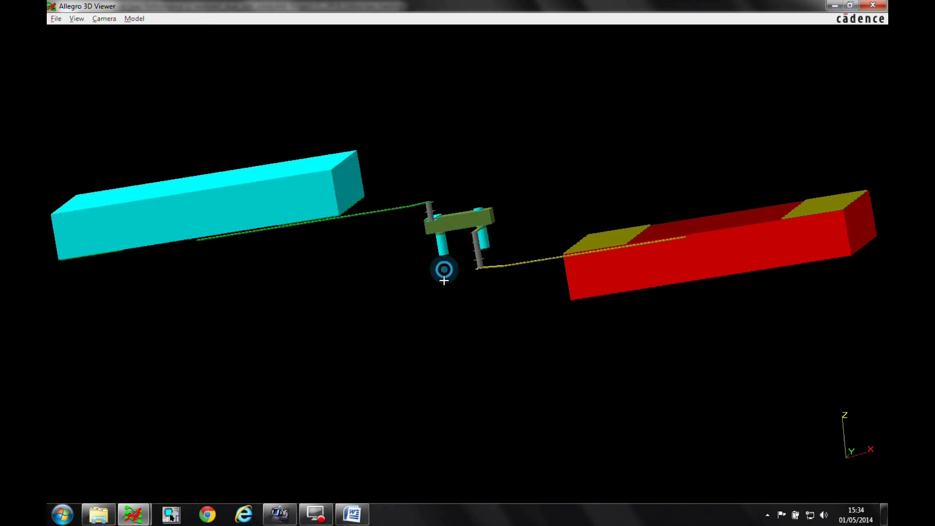
scroll(442, 269, up, 5)
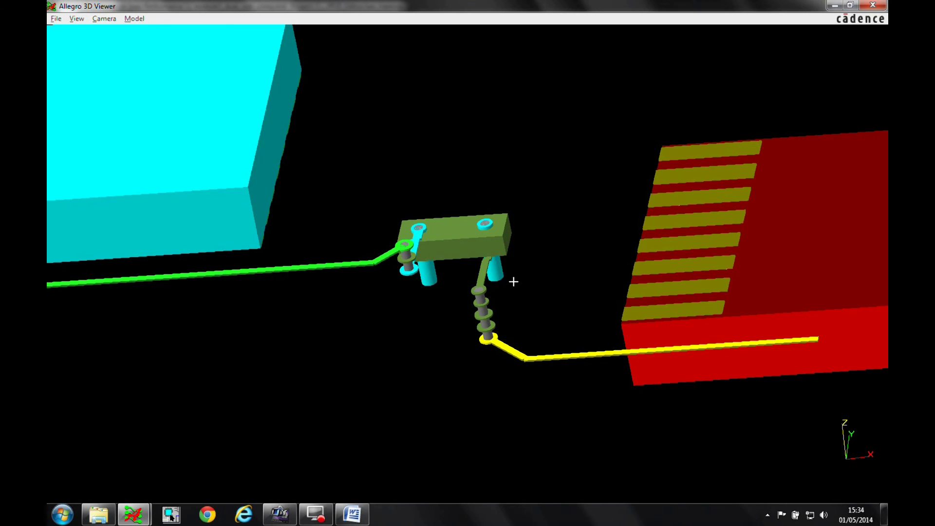
drag(514, 282, 514, 253)
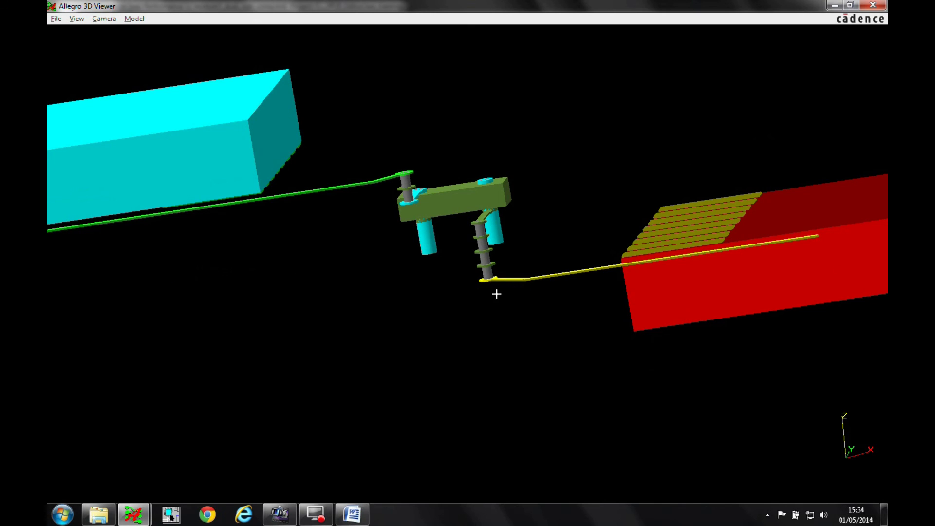